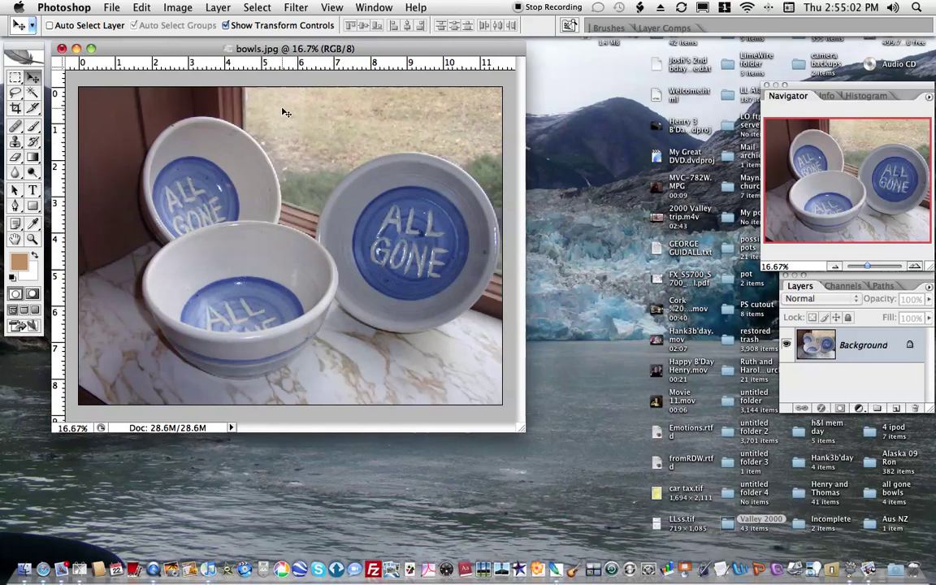
# Open recent blue-glass-bottles.jpg and place its window to the right of bowls.jpg.
pyautogui.click(111, 8)
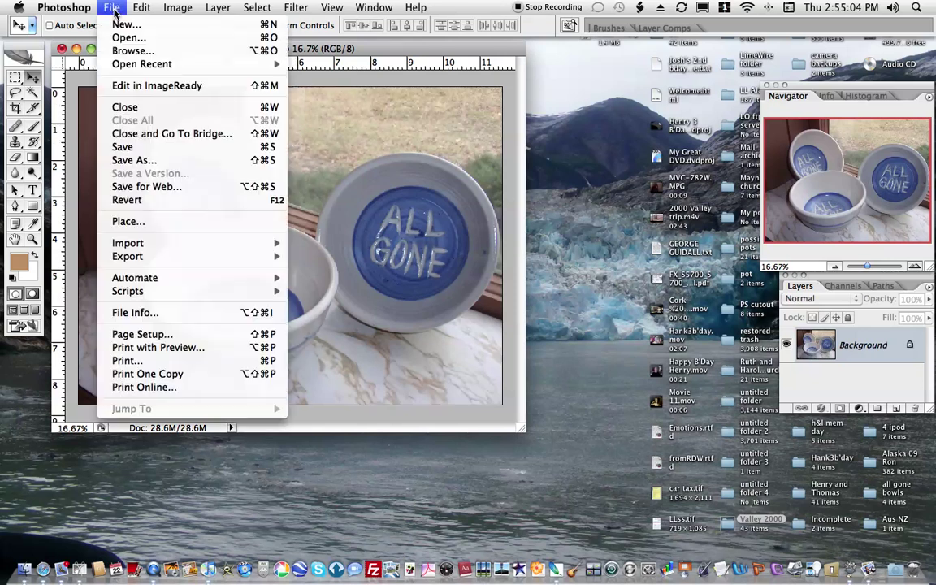
pyautogui.moveTo(129, 65)
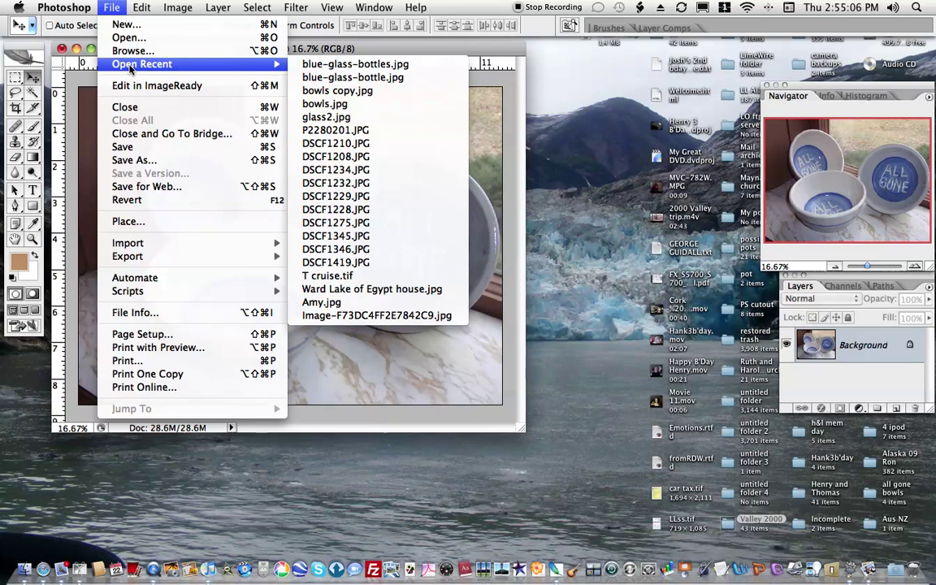
pyautogui.click(324, 65)
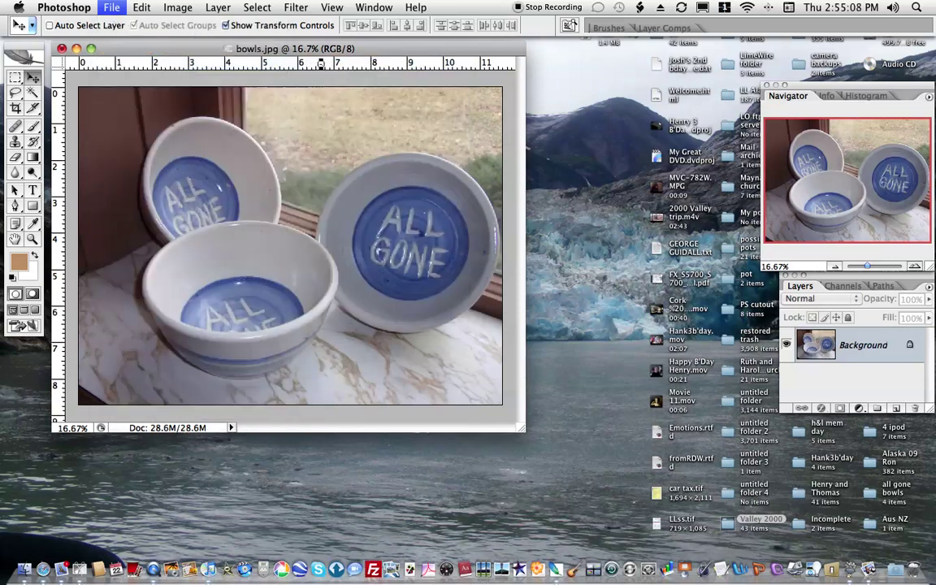
pyautogui.moveTo(248, 139); pyautogui.dragTo(616, 138)
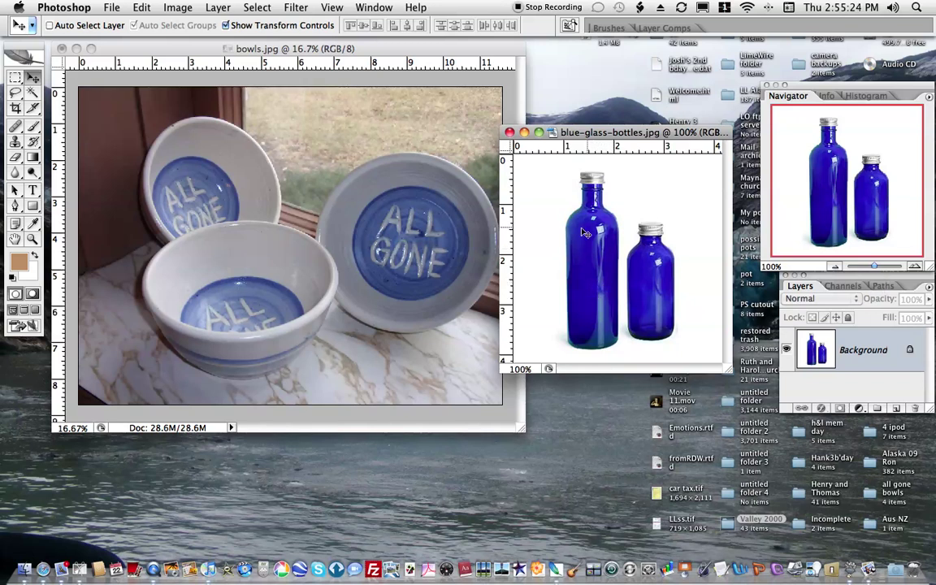
# Draw a rectangular marquee around the tall blue bottle and copy it.
pyautogui.press('m')
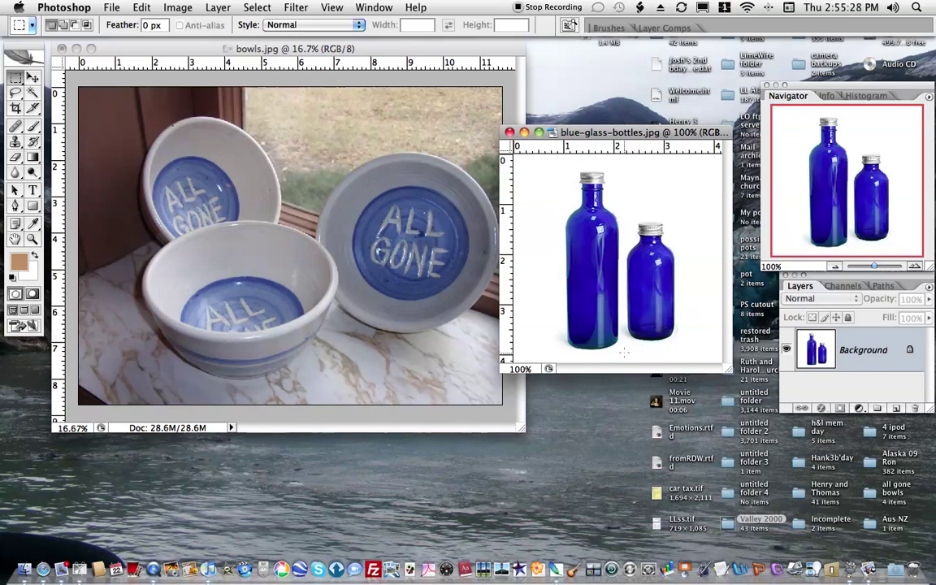
pyautogui.moveTo(624, 352); pyautogui.dragTo(558, 167)
pyautogui.click(142, 8)
pyautogui.click(152, 107)
pyautogui.click(113, 8)
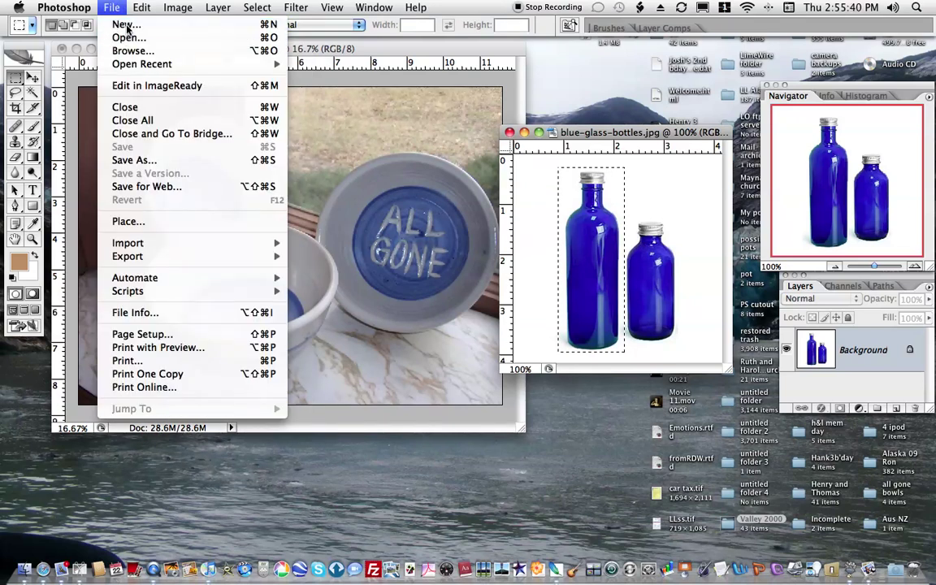
# Paste the bottle into a new 96×266-pixel clipboard document, then close blue-glass-bottles.jpg.
pyautogui.click(122, 23)
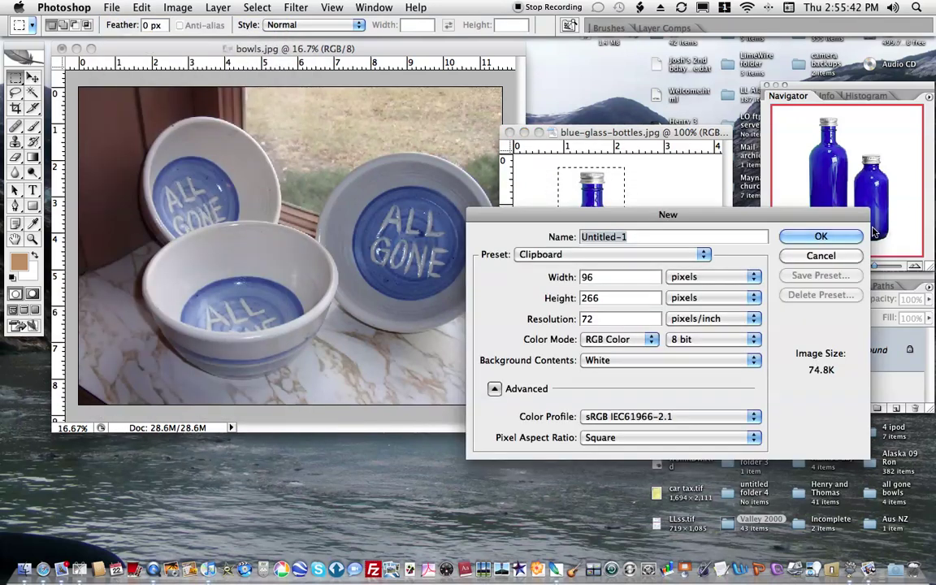
pyautogui.click(820, 237)
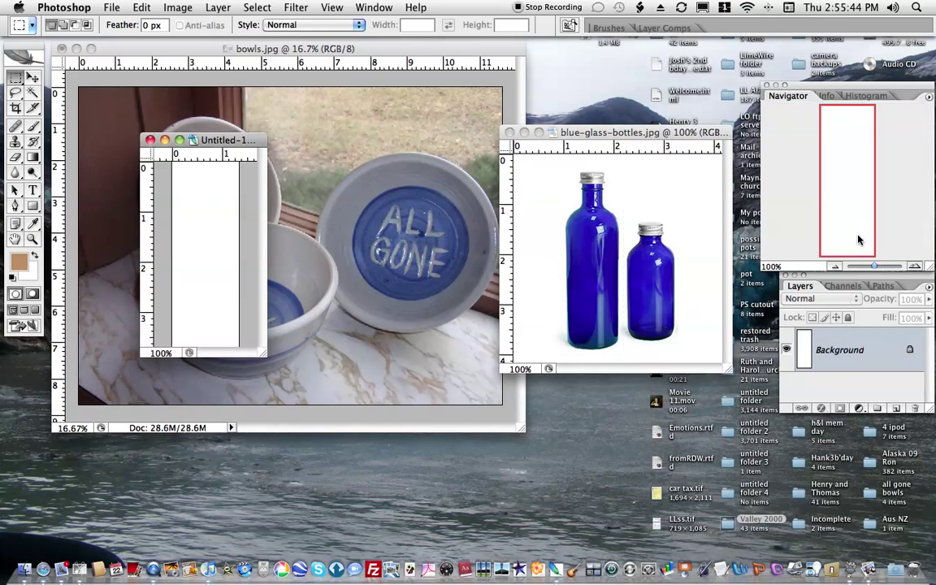
pyautogui.click(143, 8)
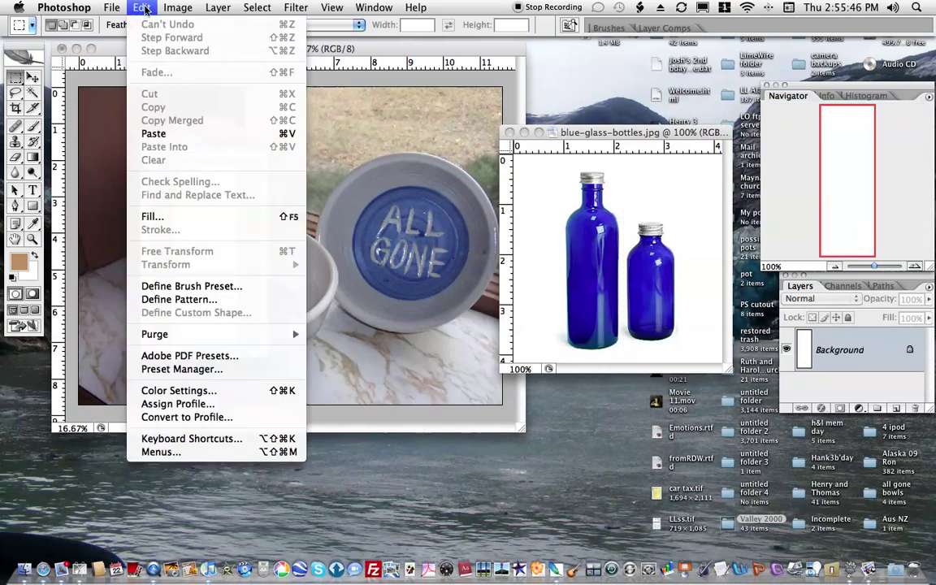
pyautogui.click(153, 133)
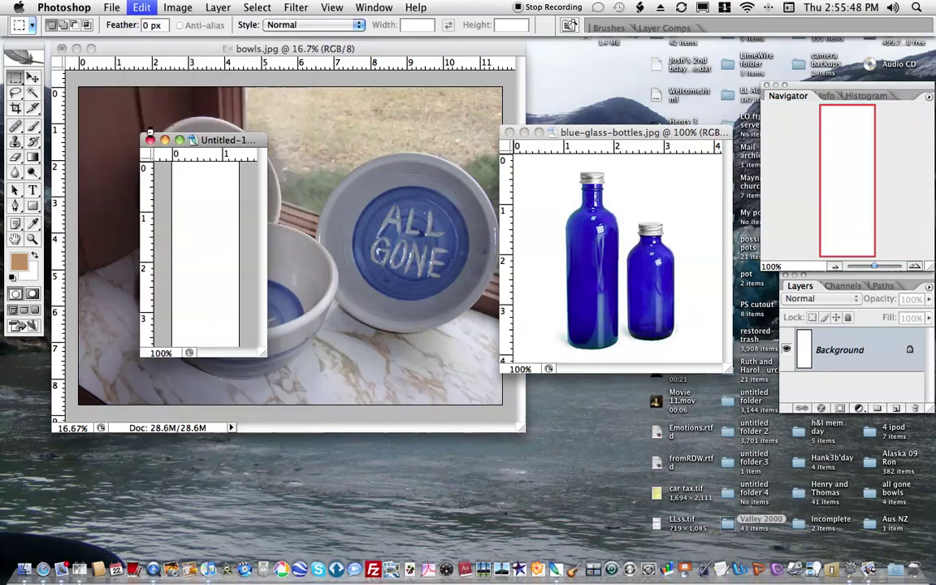
pyautogui.click(509, 131)
# Move and enlarge the Untitled-1 window and zoom it out to 16.67%.
pyautogui.moveTo(245, 142); pyautogui.dragTo(683, 123)
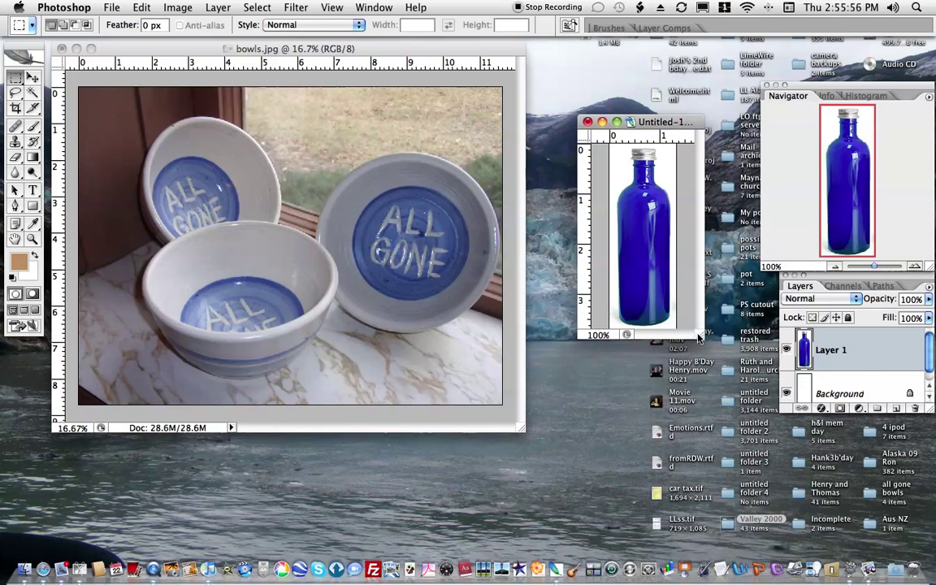
pyautogui.moveTo(697, 338); pyautogui.dragTo(729, 427)
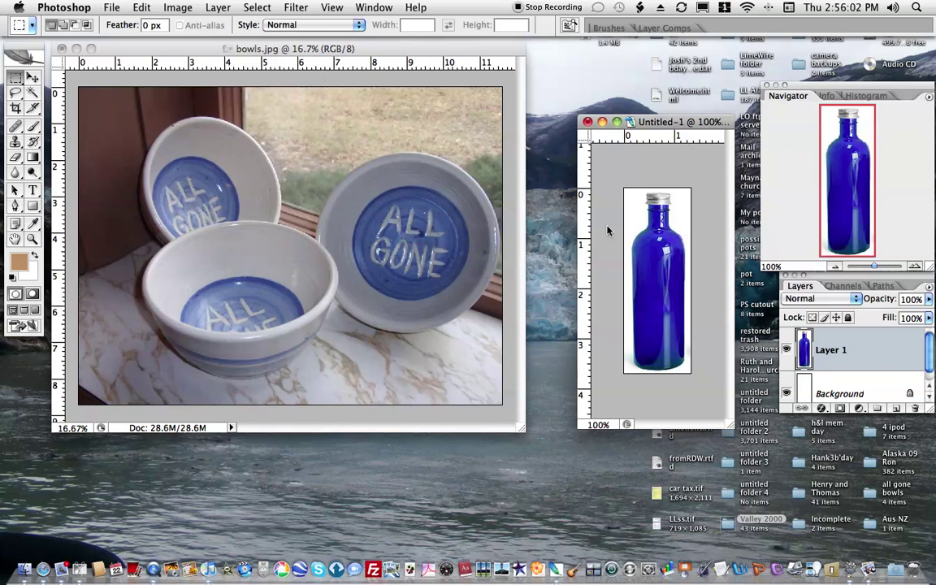
pyautogui.click(833, 267)
pyautogui.click(833, 268)
pyautogui.click(833, 267)
pyautogui.click(833, 268)
pyautogui.click(833, 267)
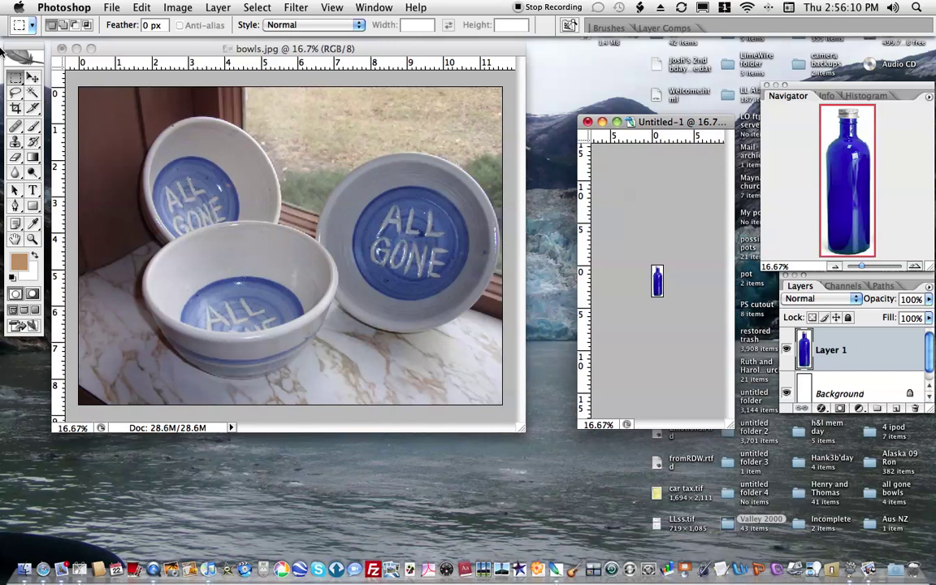
pyautogui.click(34, 77)
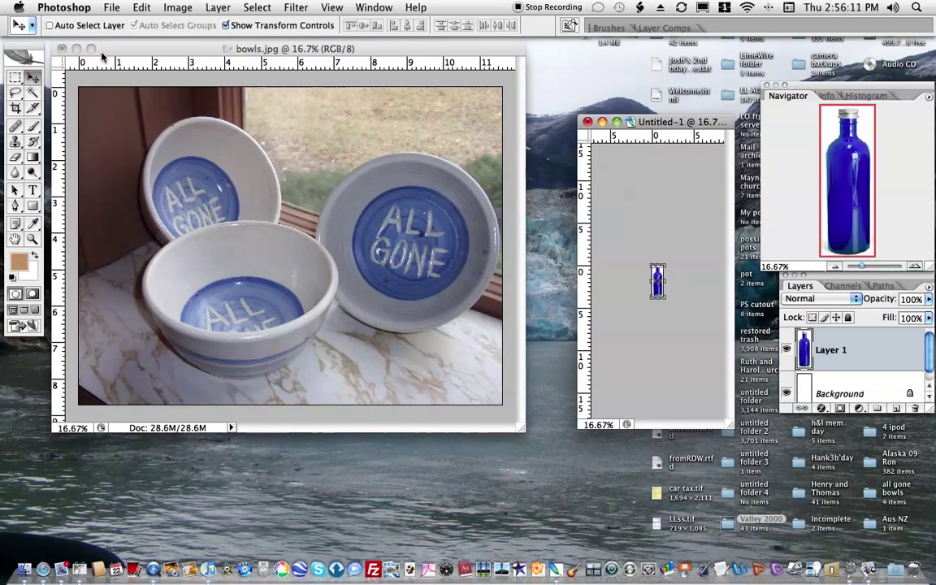
# Resize Untitled-1 to a 10-inch document width (720×1995 pixels).
pyautogui.click(176, 8)
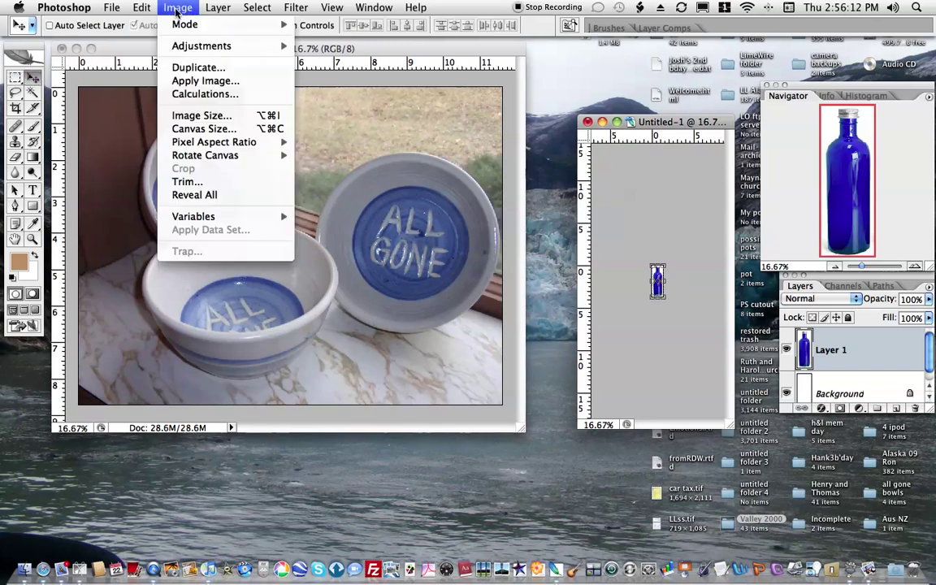
pyautogui.click(197, 116)
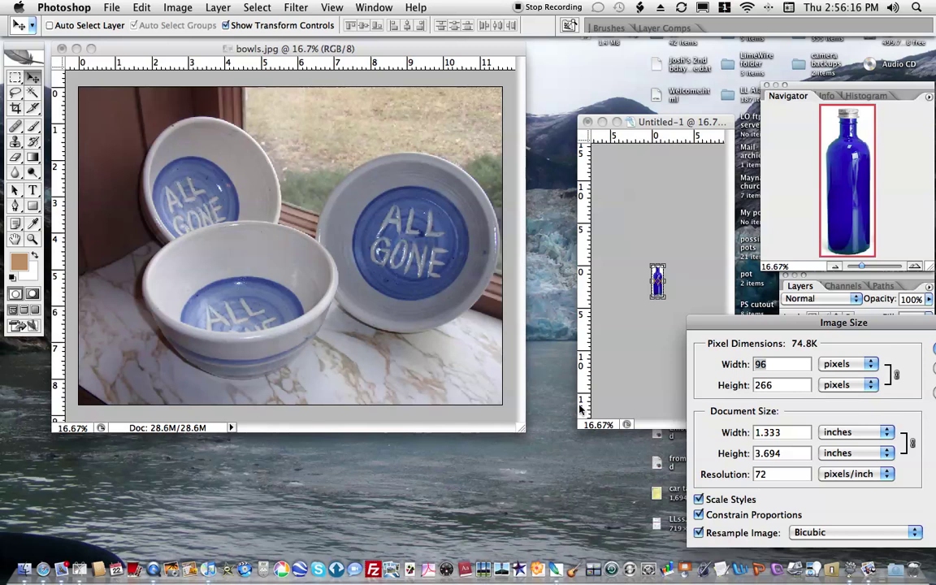
pyautogui.moveTo(781, 433); pyautogui.dragTo(713, 432)
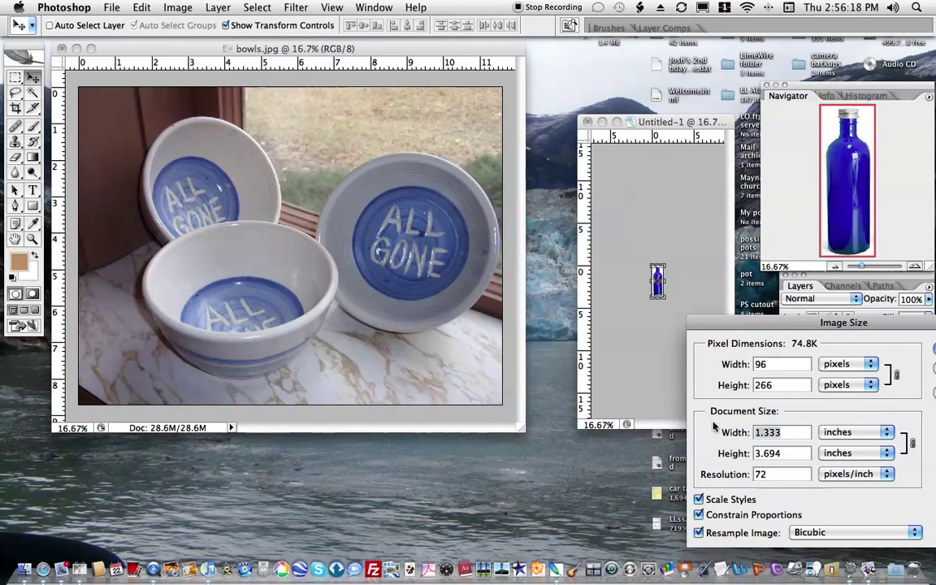
pyautogui.write('10')
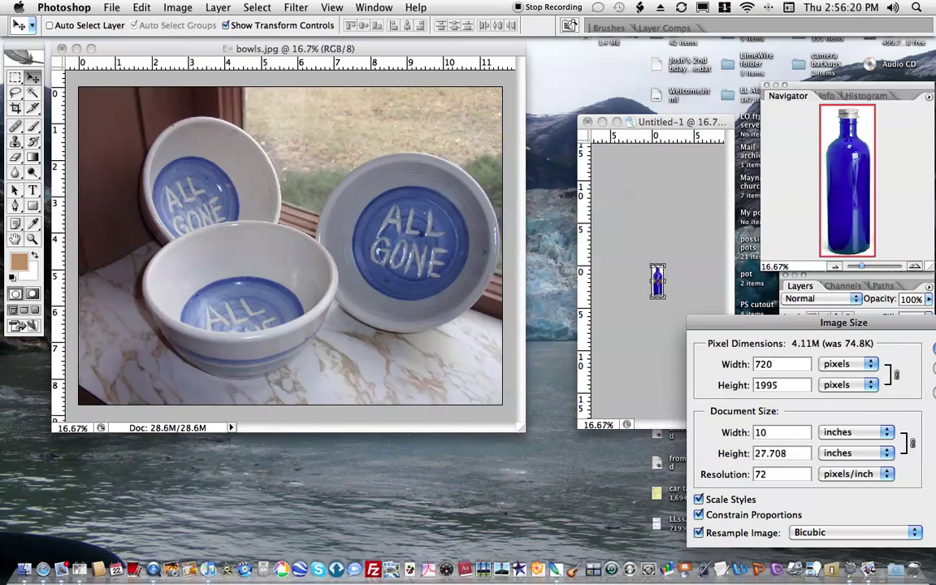
pyautogui.press('Return')
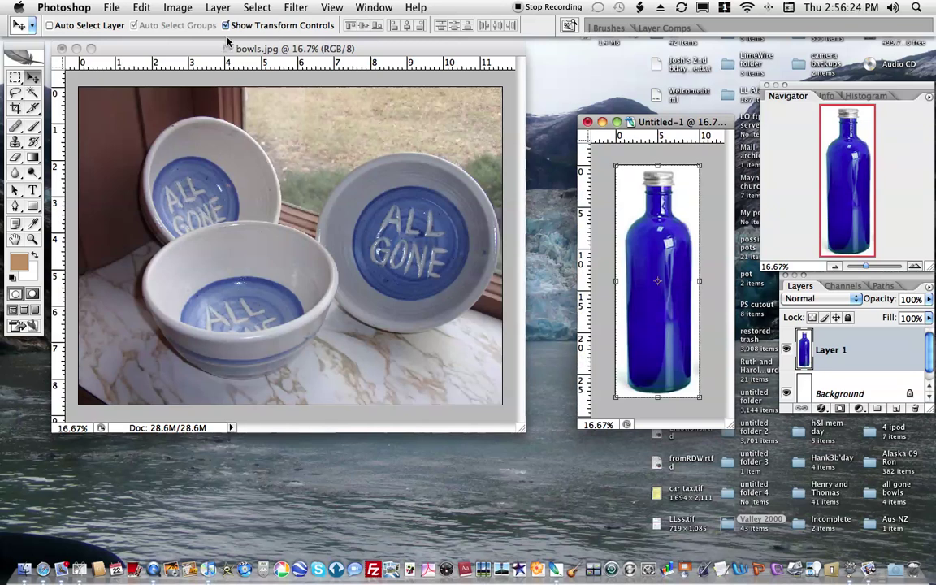
# Resize Untitled-1 again to a 13-inch width (936×2594 pixels).
pyautogui.click(178, 8)
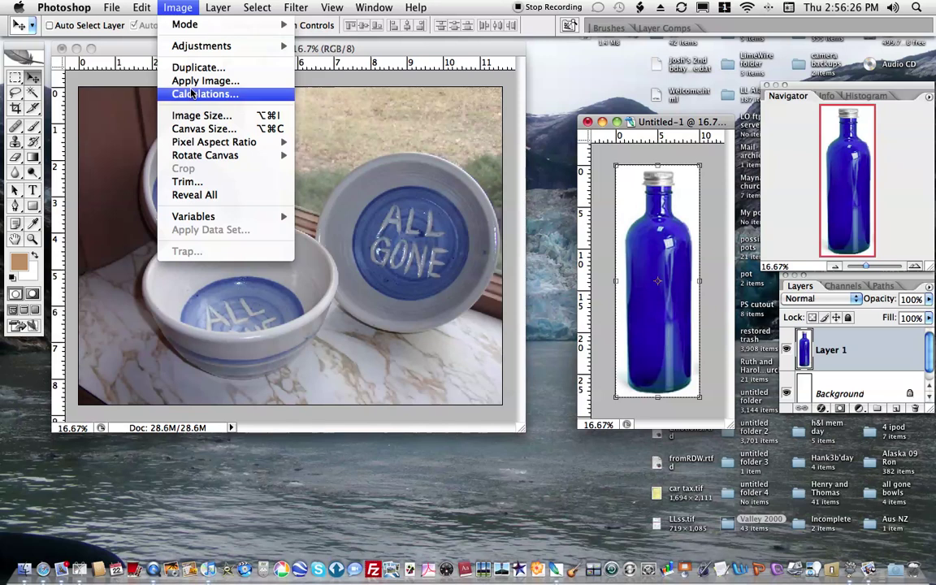
pyautogui.click(204, 116)
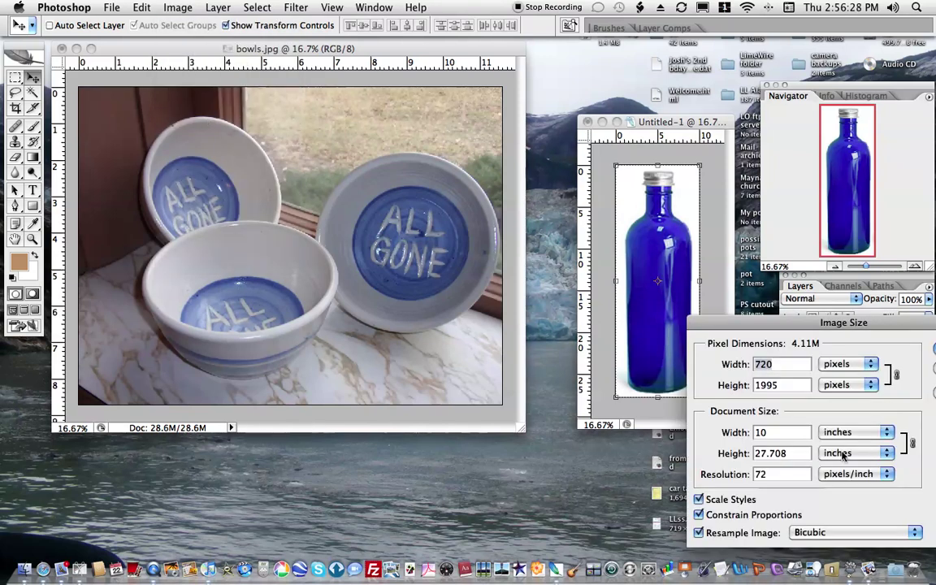
pyautogui.doubleClick(761, 433)
pyautogui.write('13')
pyautogui.press('Return')
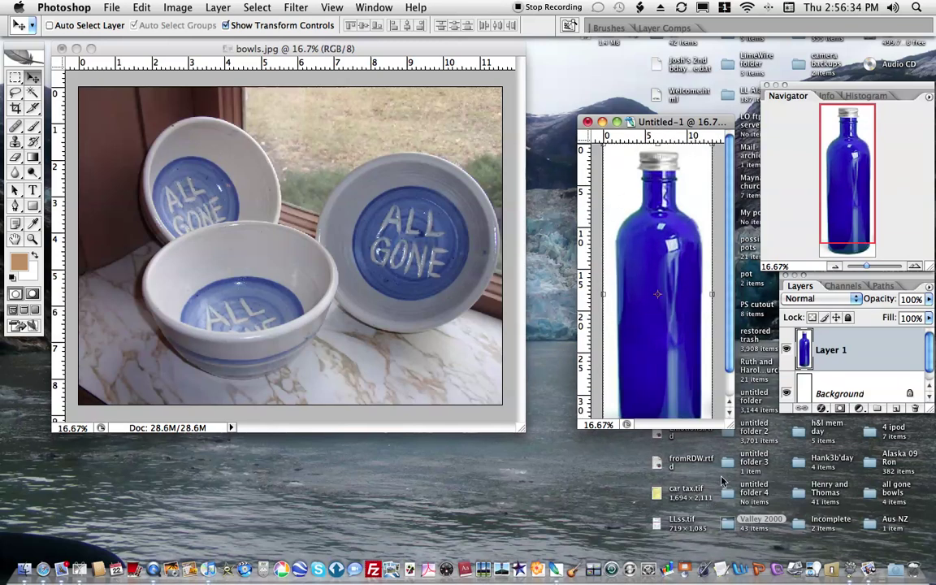
# Enlarge the window and Magic Wand-select the white area beside the bottle.
pyautogui.moveTo(726, 429); pyautogui.dragTo(770, 554)
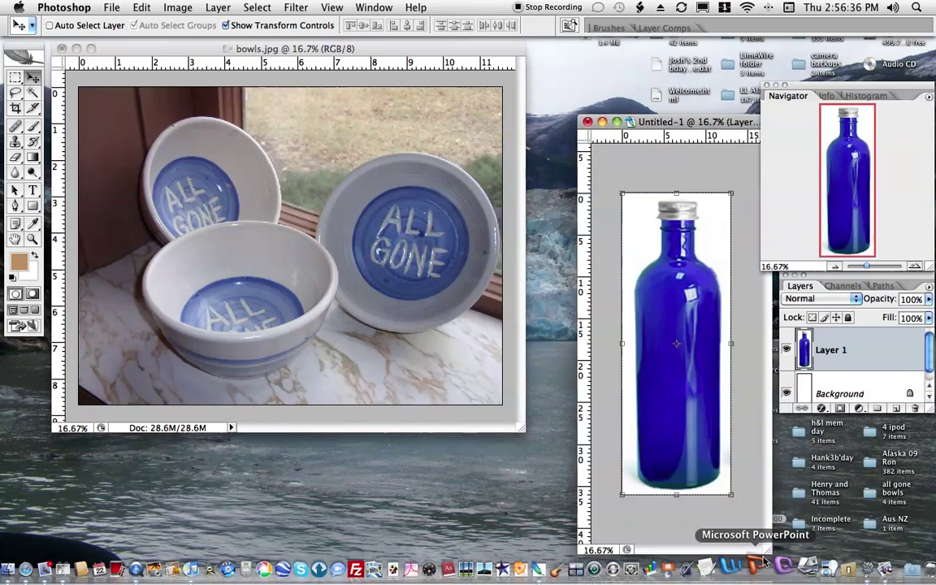
pyautogui.click(35, 96)
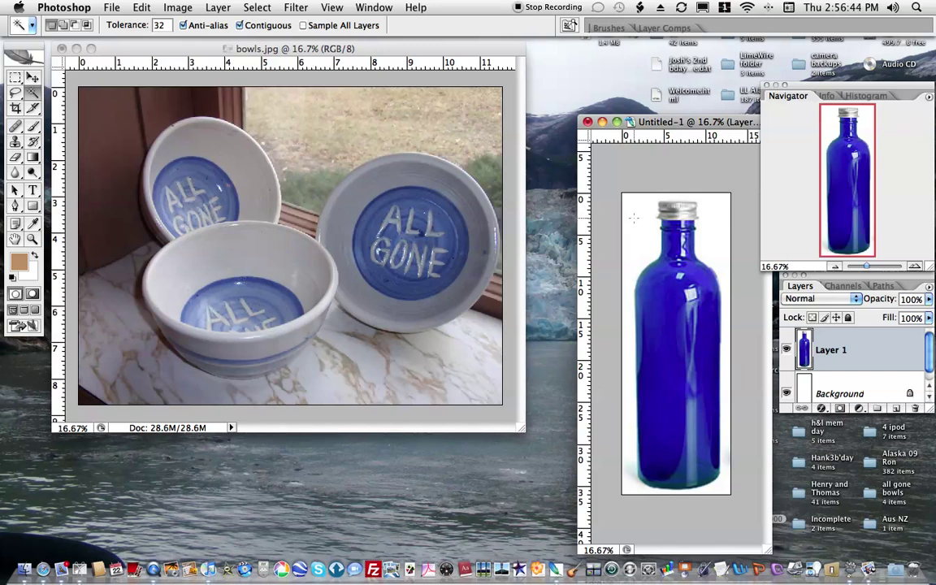
pyautogui.click(632, 215)
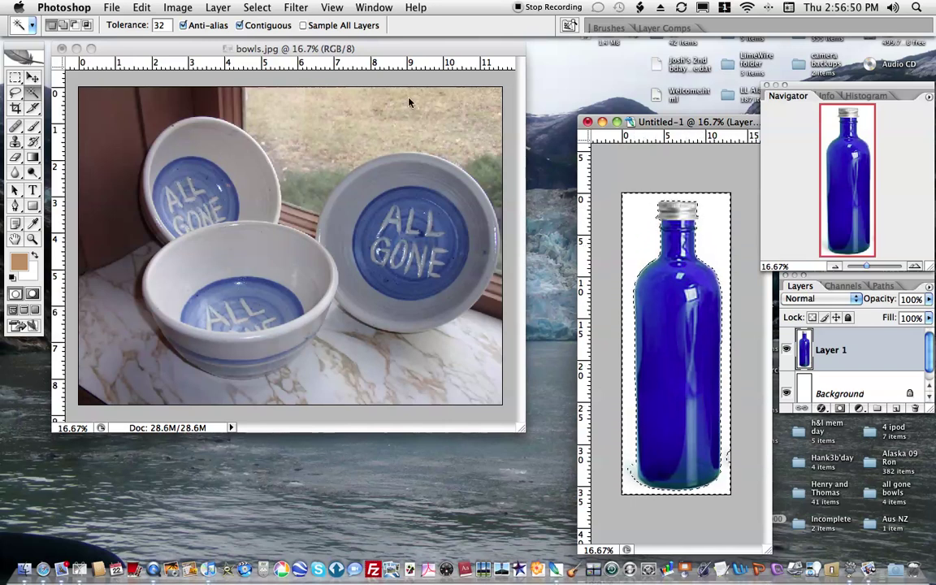
# Invert the selection onto the bottle and contract it by 3 pixels.
pyautogui.click(257, 8)
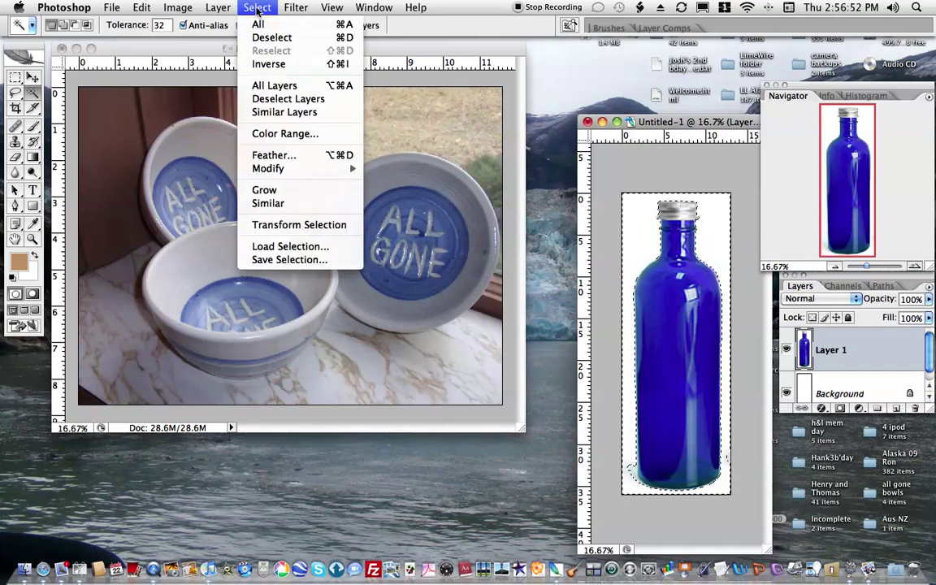
pyautogui.click(277, 66)
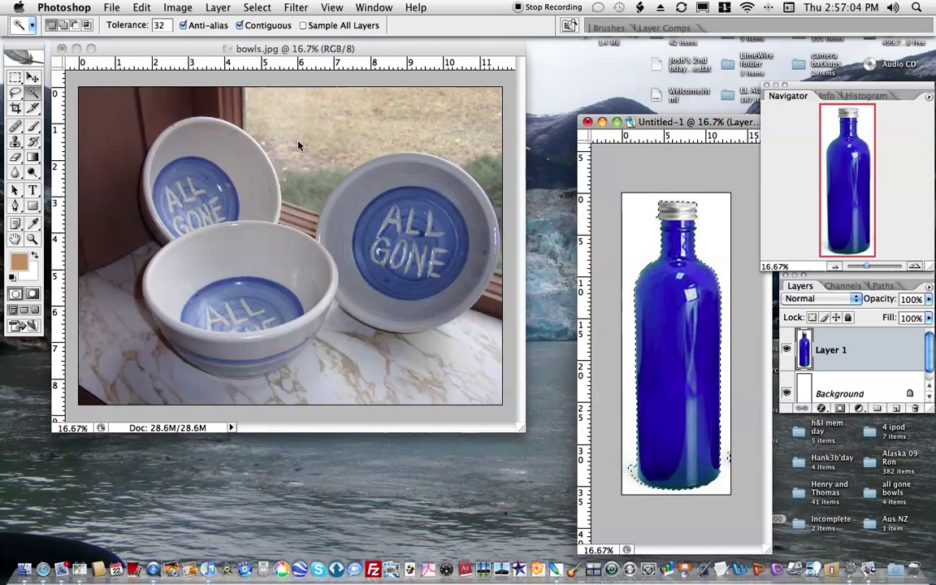
pyautogui.click(256, 8)
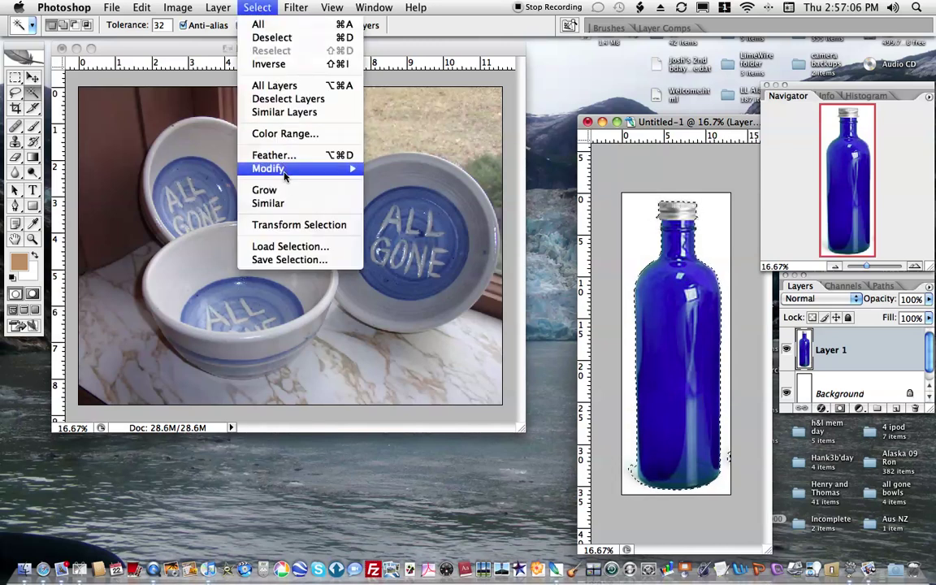
pyautogui.moveTo(284, 168)
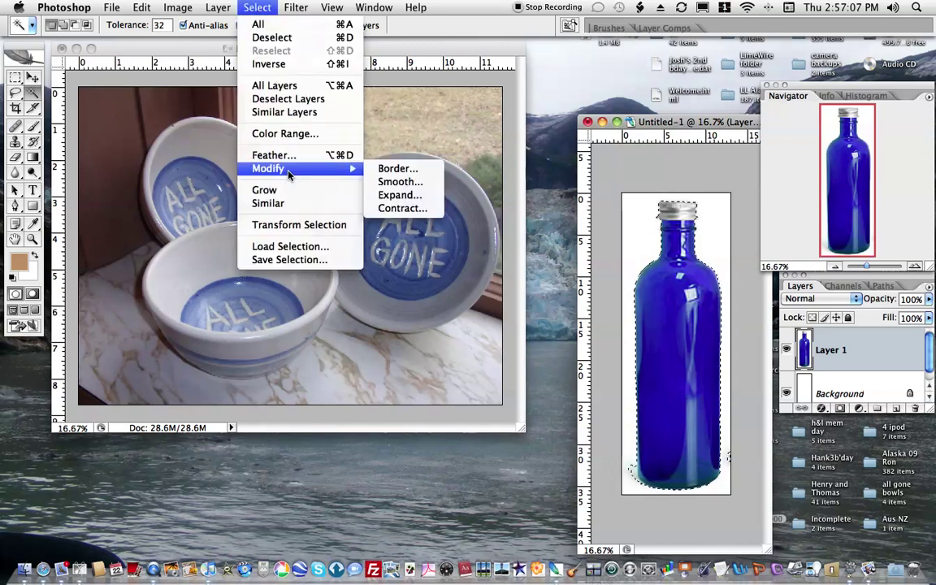
pyautogui.click(397, 210)
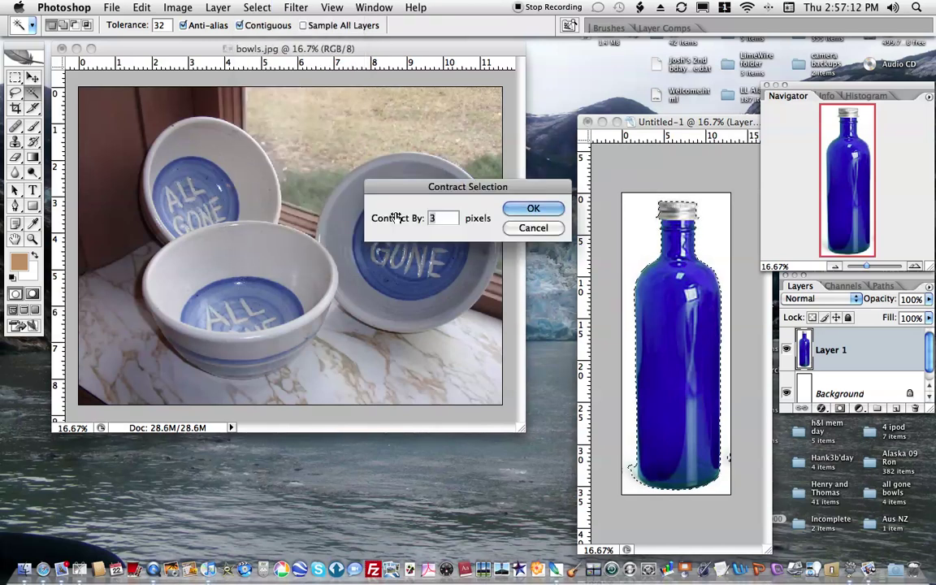
pyautogui.click(533, 210)
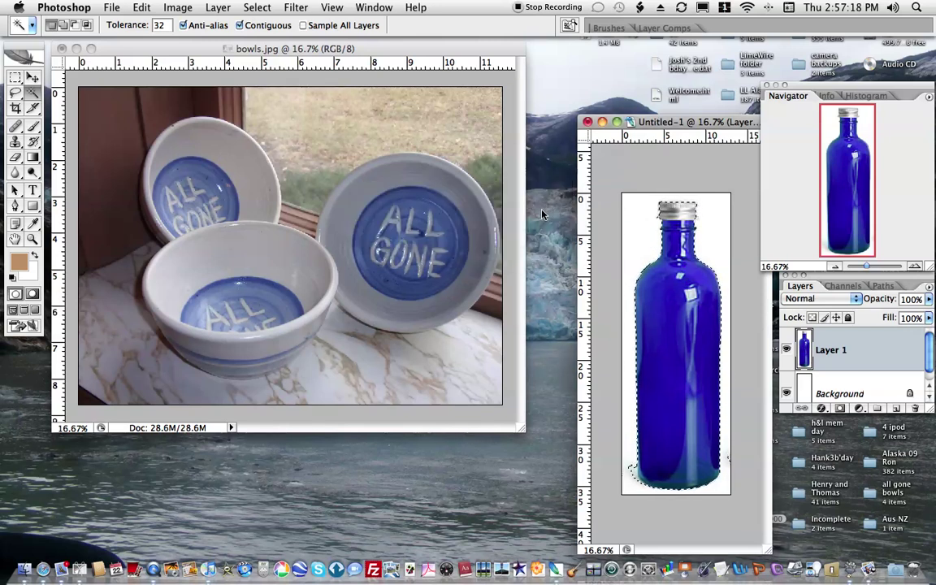
# Contract the bottle selection by another 3 pixels.
pyautogui.click(259, 8)
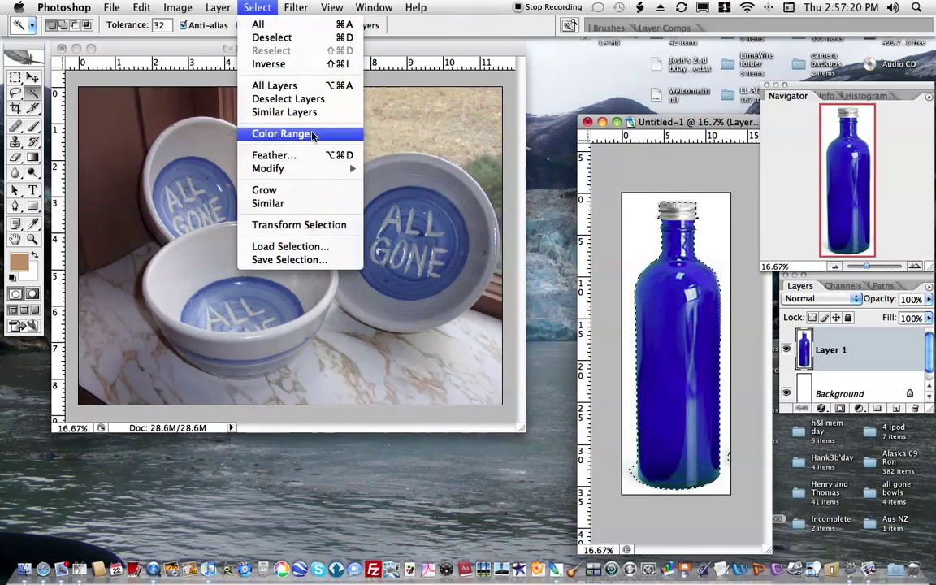
pyautogui.moveTo(285, 168)
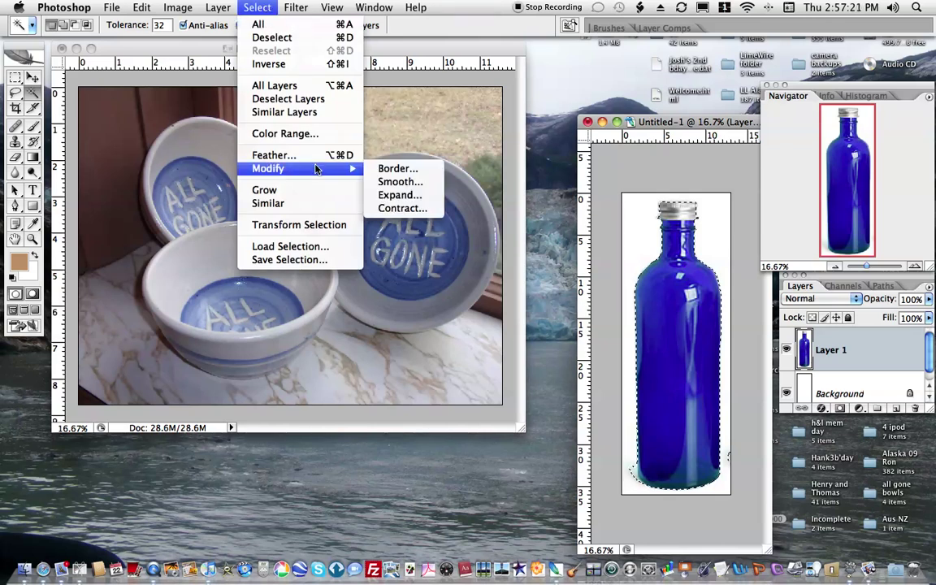
pyautogui.click(398, 208)
pyautogui.click(533, 210)
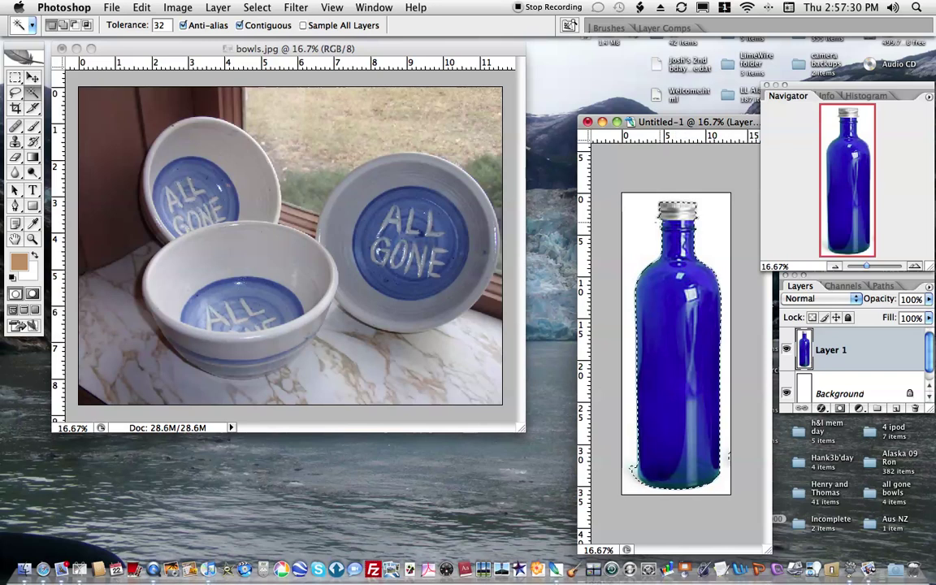
# Copy the selected bottle and paste it into bowls.jpg as a new layer.
pyautogui.click(143, 7)
pyautogui.click(154, 108)
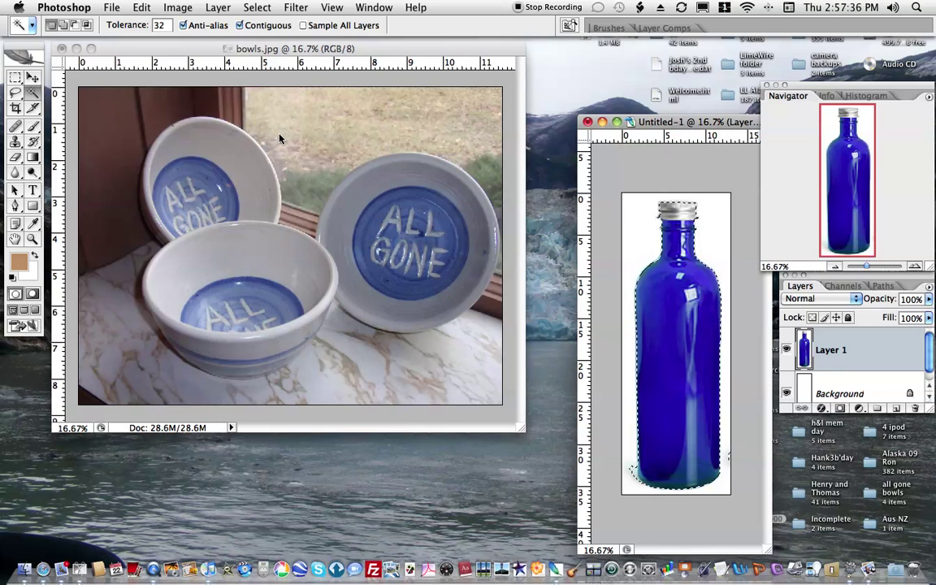
pyautogui.click(280, 138)
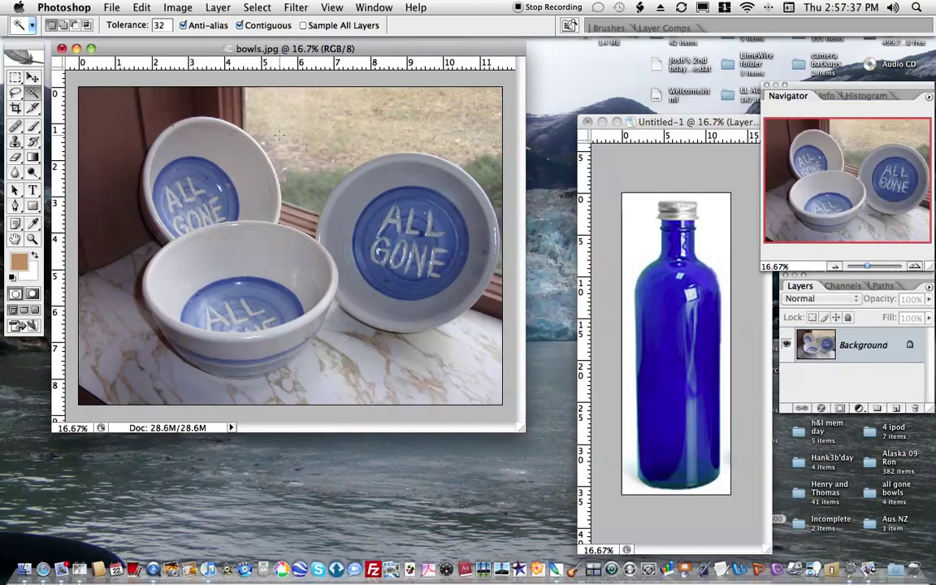
pyautogui.click(134, 8)
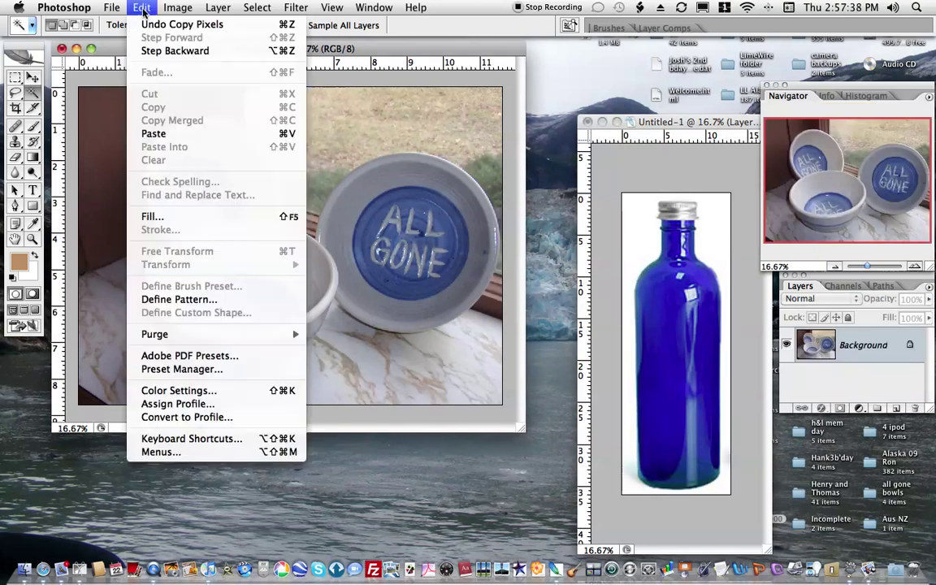
pyautogui.click(154, 134)
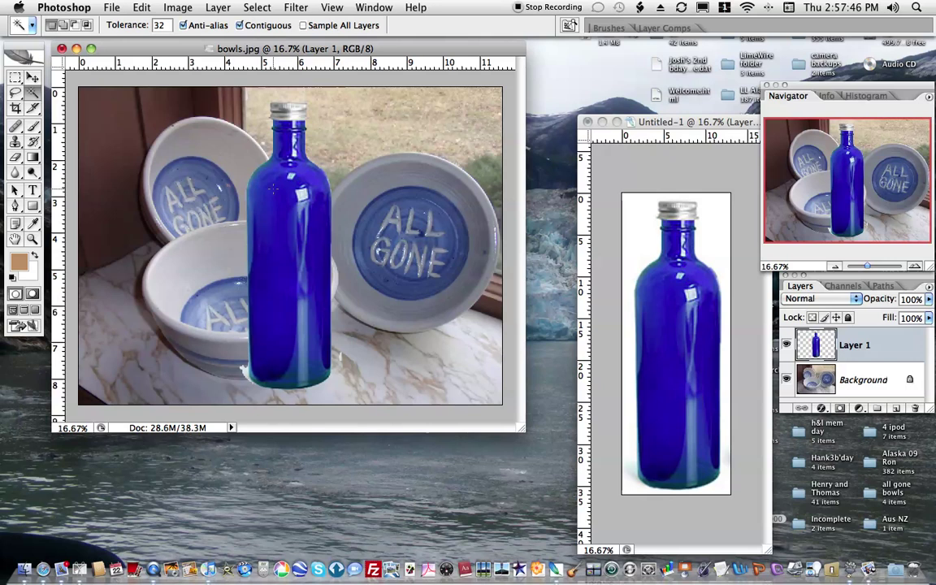
# Drag the pasted bottle in front of the right-hand ALL GONE bowl.
pyautogui.click(32, 76)
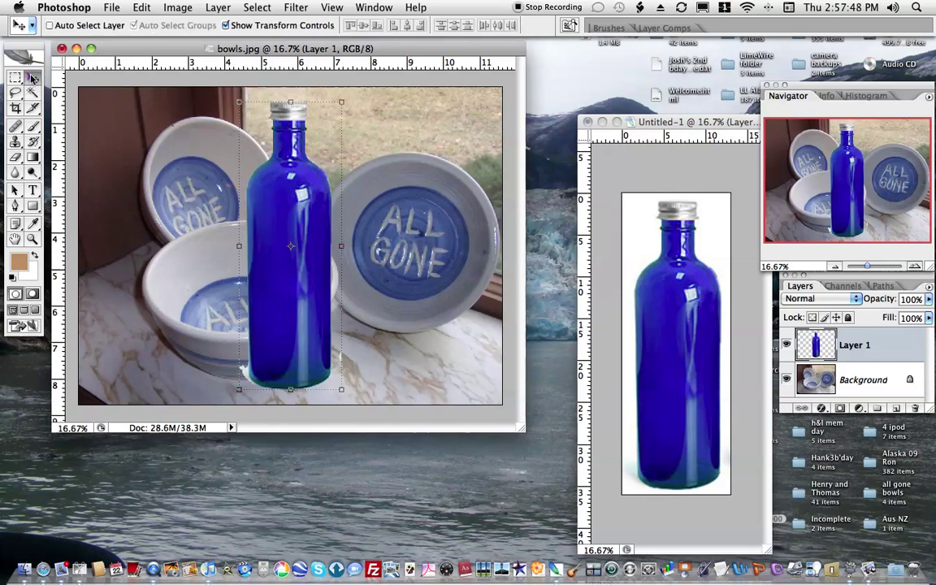
pyautogui.moveTo(311, 249); pyautogui.dragTo(413, 254)
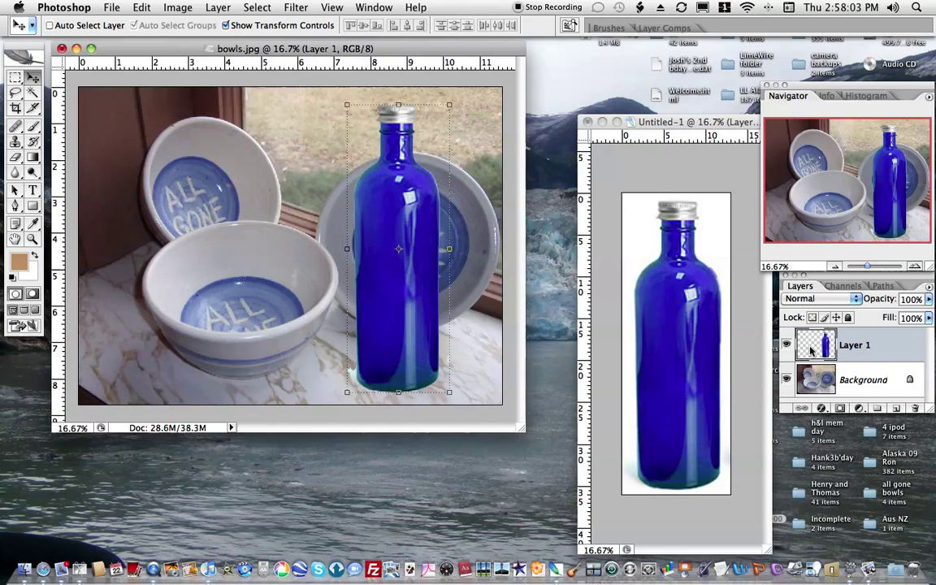
pyautogui.click(863, 378)
pyautogui.click(867, 348)
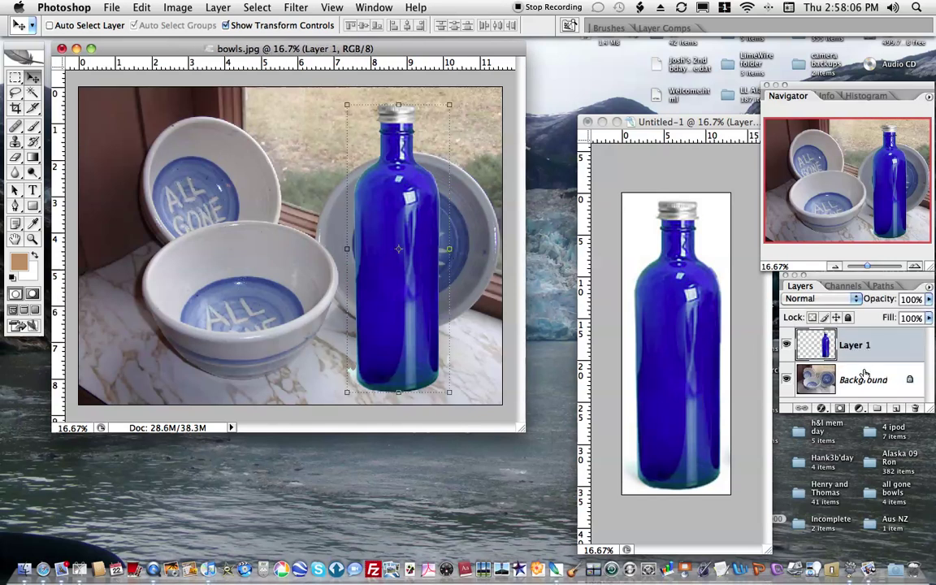
pyautogui.click(865, 374)
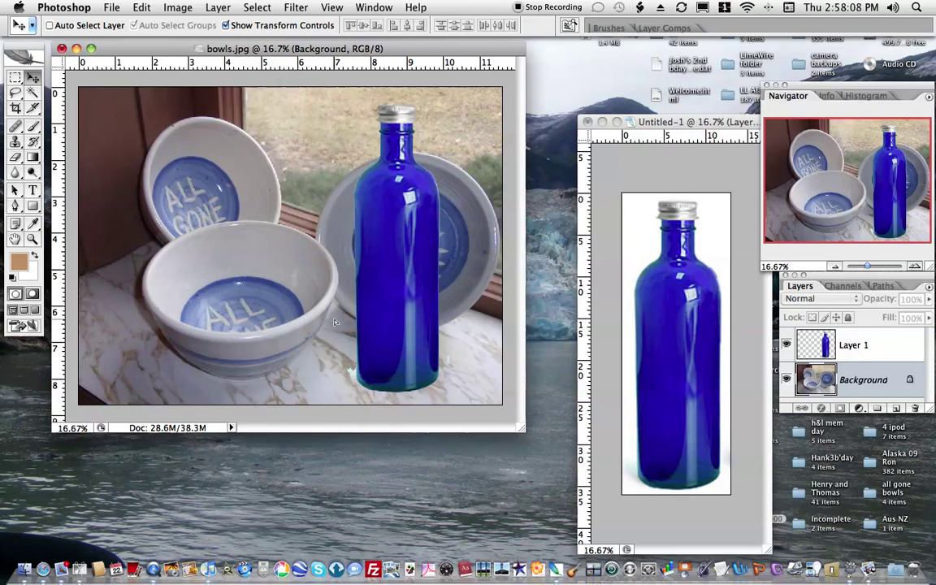
pyautogui.click(407, 317)
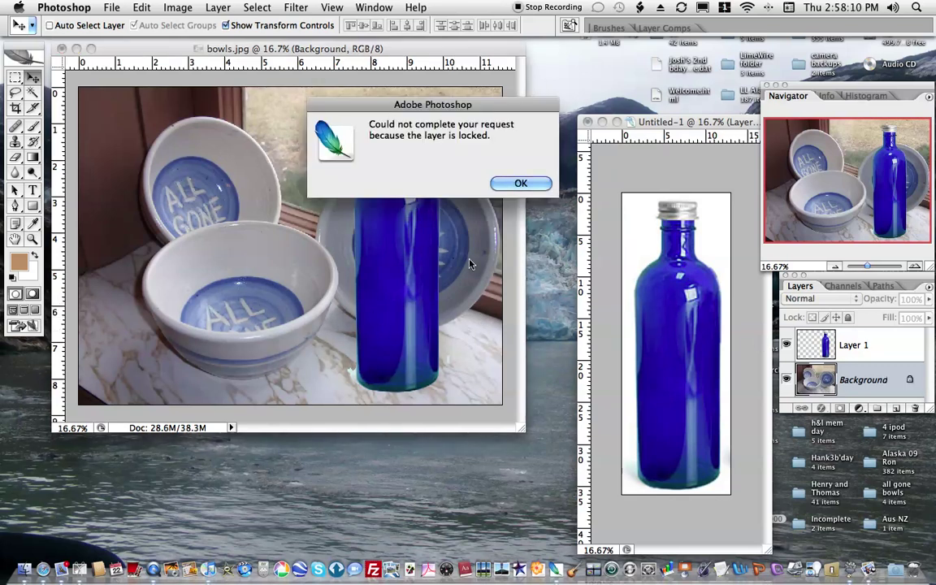
# Reselect Layer 1 and nudge the bottle left to stand between the bowls.
pyautogui.click(837, 348)
pyautogui.moveTo(423, 329); pyautogui.dragTo(389, 335)
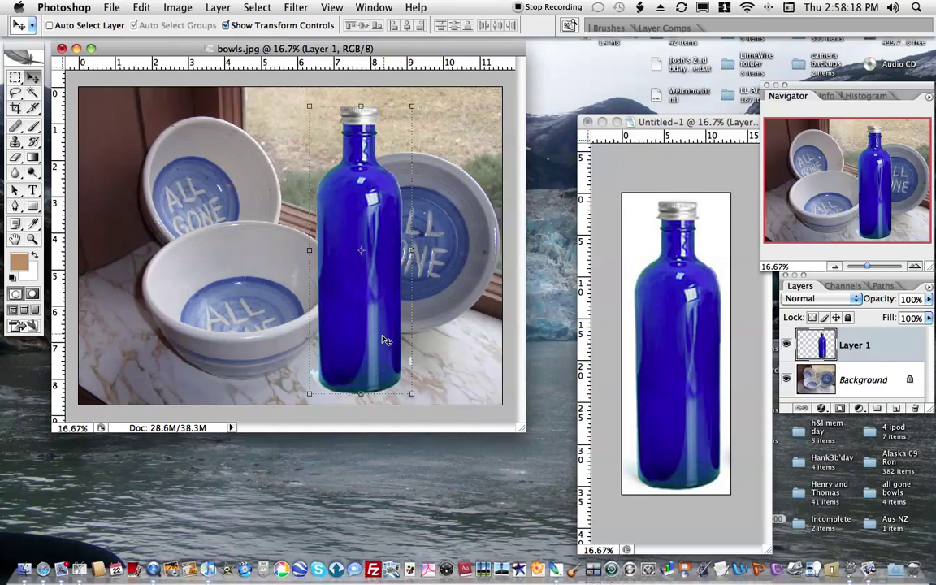
pyautogui.moveTo(378, 345)
pyautogui.mouseDown()
pyautogui.moveTo(391, 340)
pyautogui.moveTo(372, 344)
pyautogui.mouseUp()
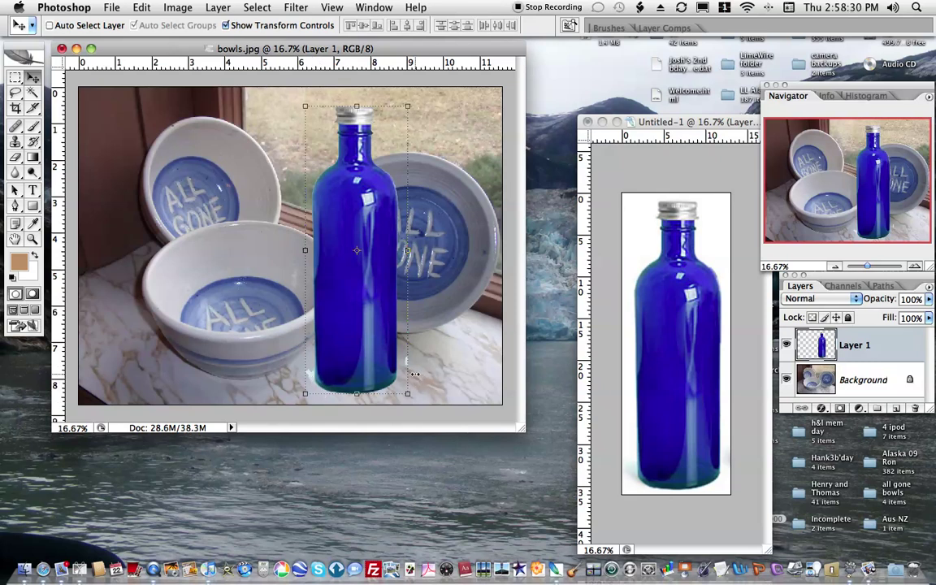
pyautogui.click(17, 157)
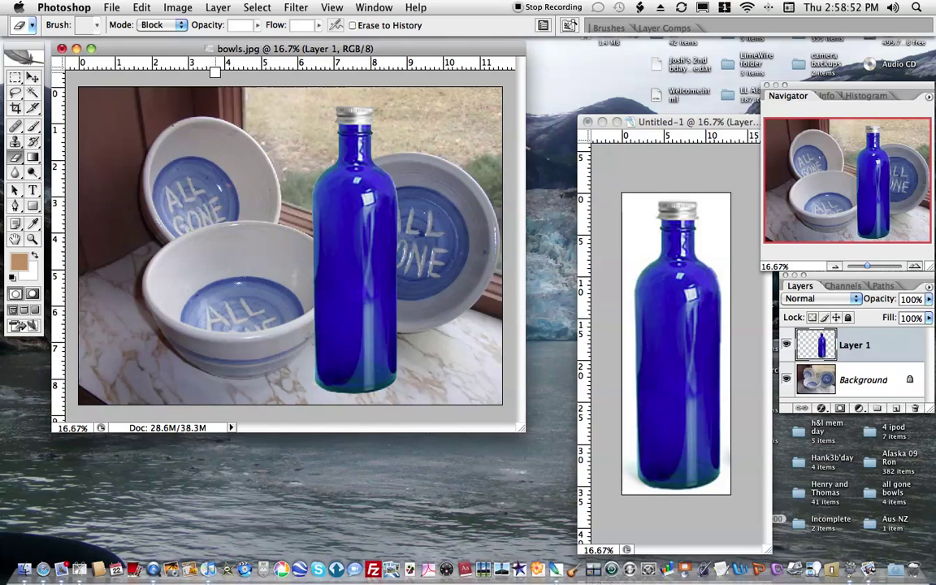
# Save as JPEG 'bowls copy.jpg', replacing the existing file, at quality 8 High.
pyautogui.click(113, 8)
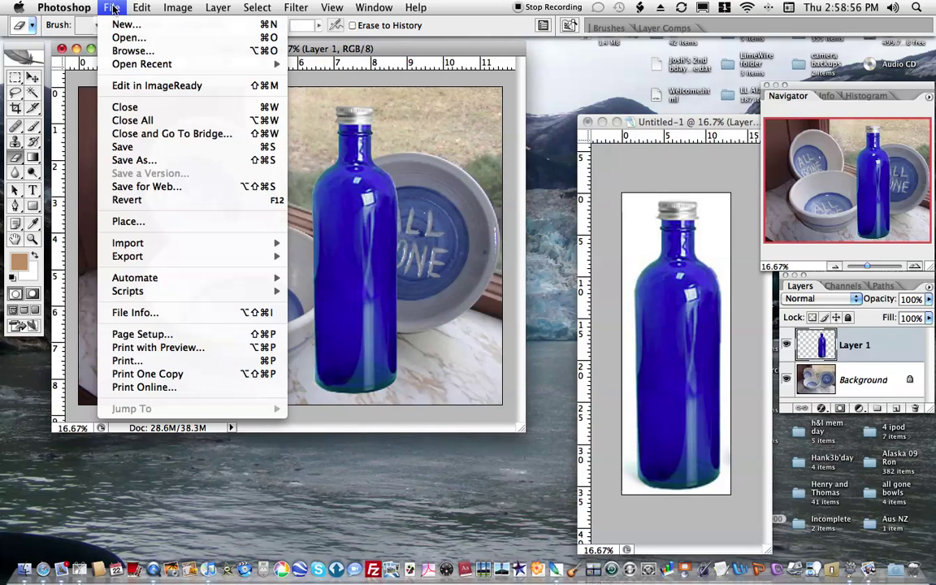
pyautogui.click(150, 162)
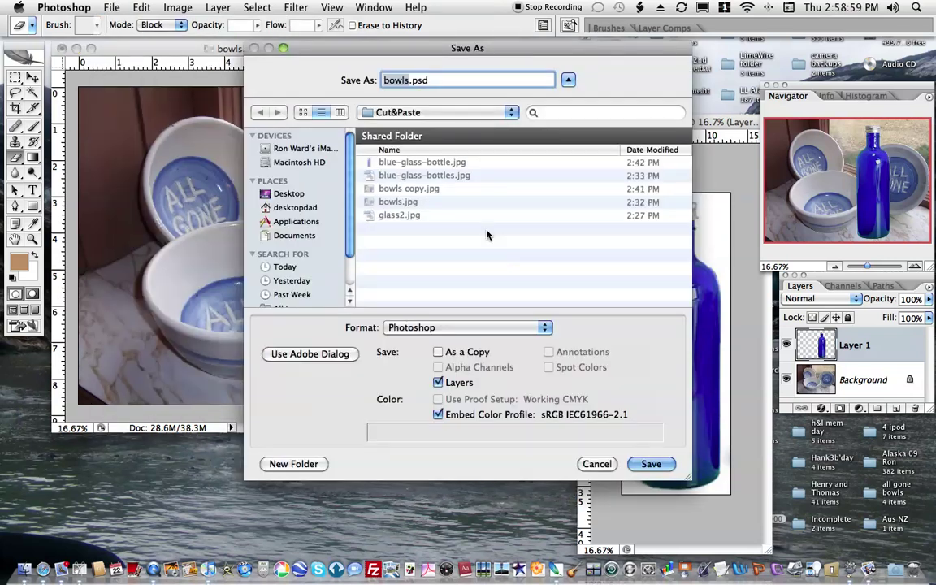
pyautogui.click(454, 331)
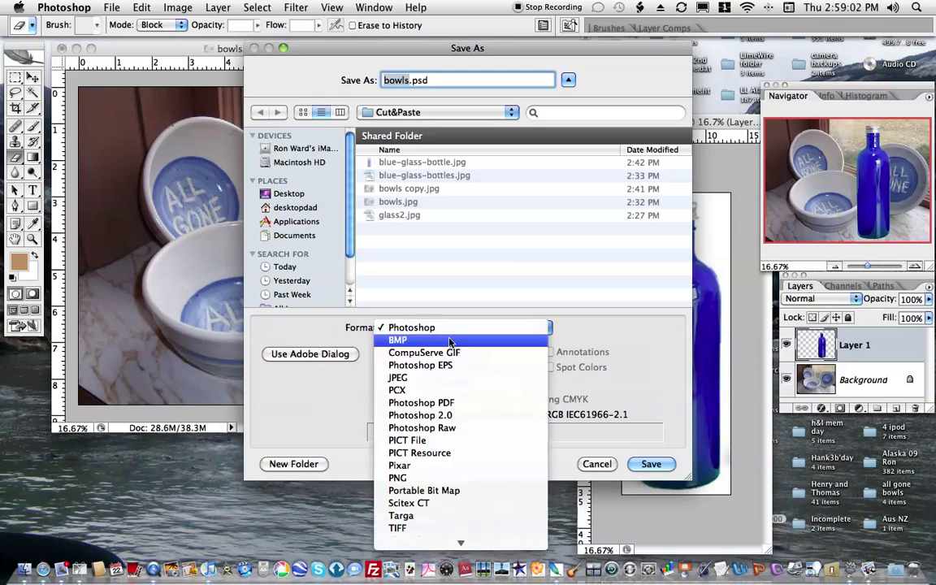
pyautogui.click(427, 380)
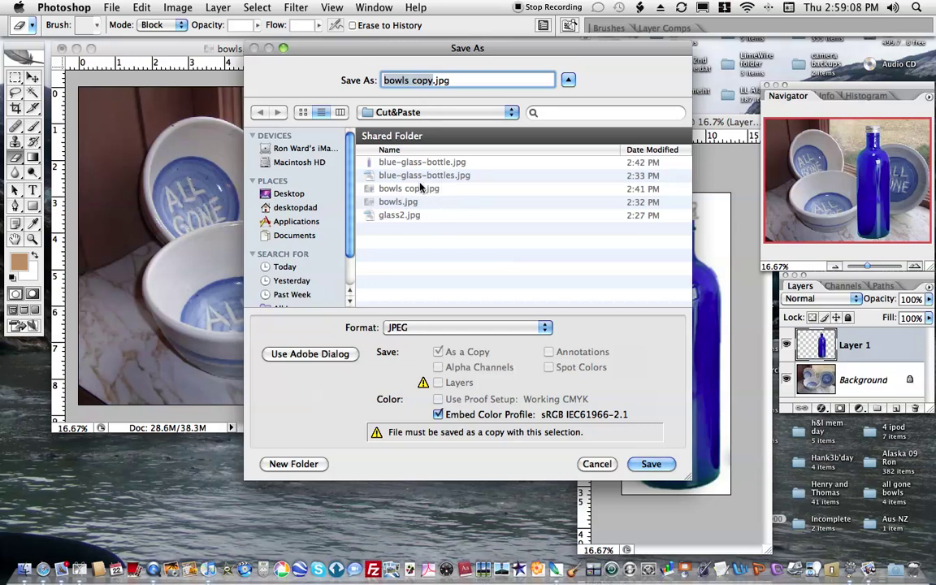
pyautogui.click(651, 464)
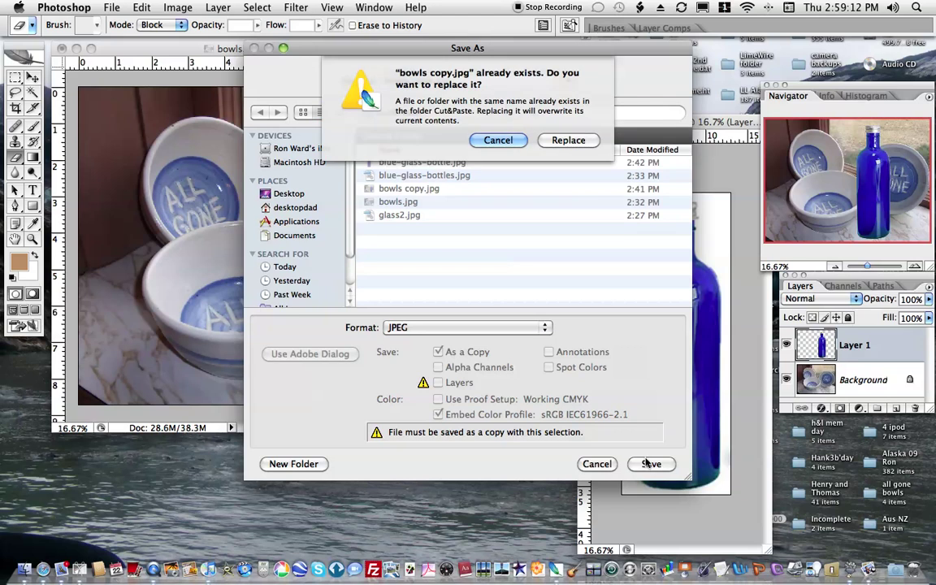
pyautogui.click(566, 141)
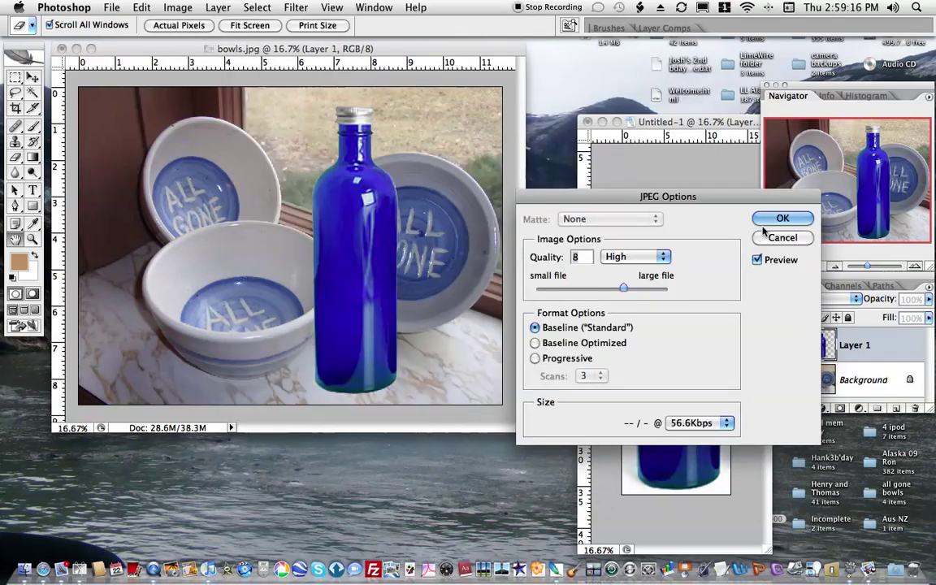
pyautogui.click(778, 218)
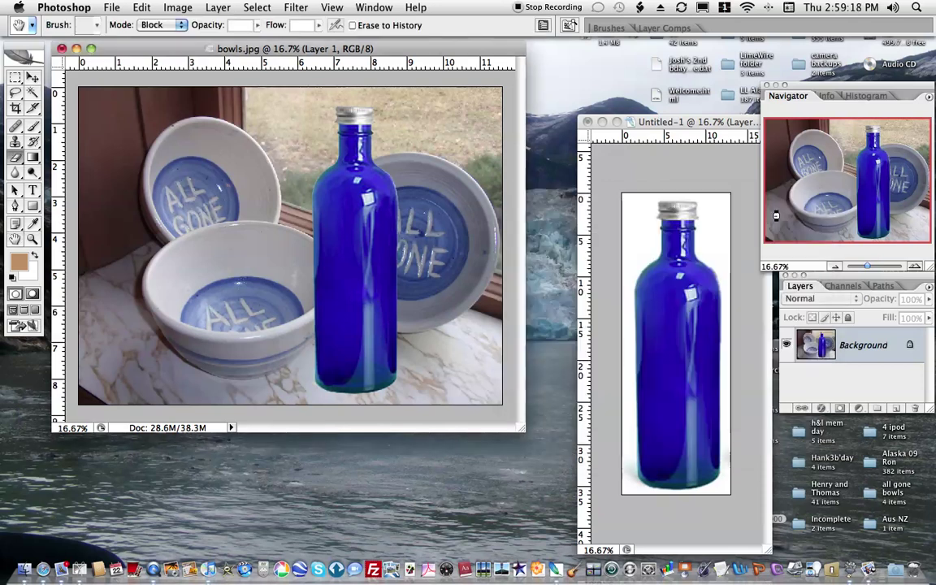
# Close the Untitled-1 bottle document and bowls.jpg, choosing Don't Save for both.
pyautogui.click(589, 123)
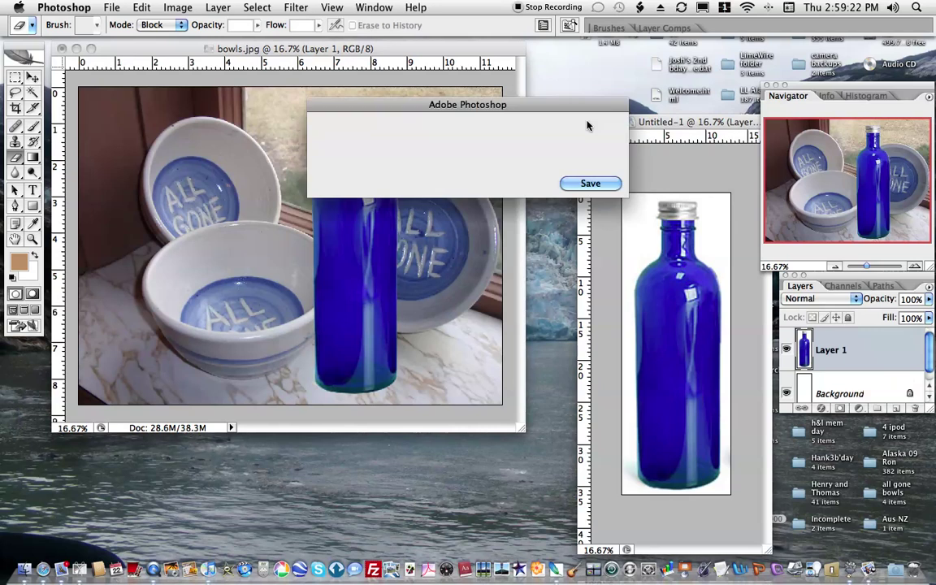
pyautogui.click(411, 184)
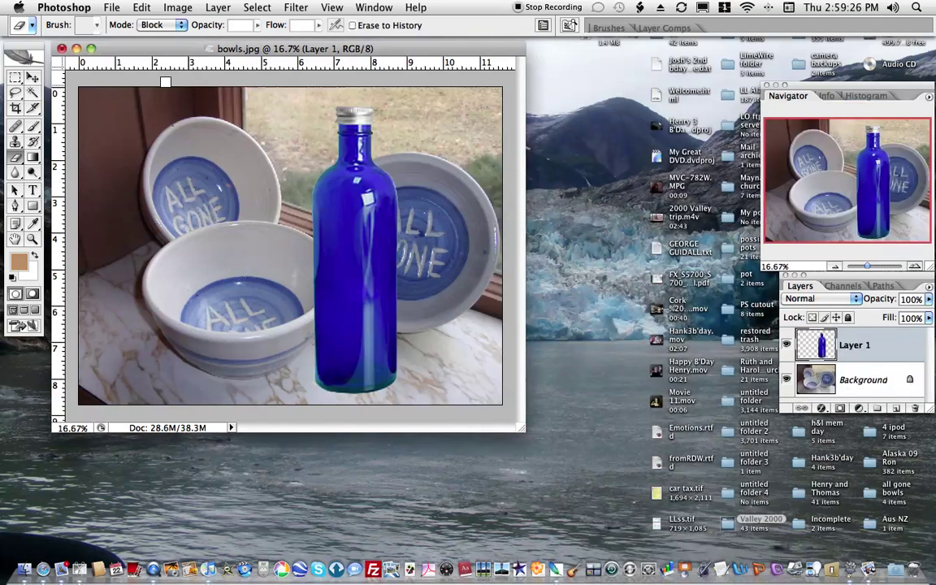
pyautogui.click(62, 48)
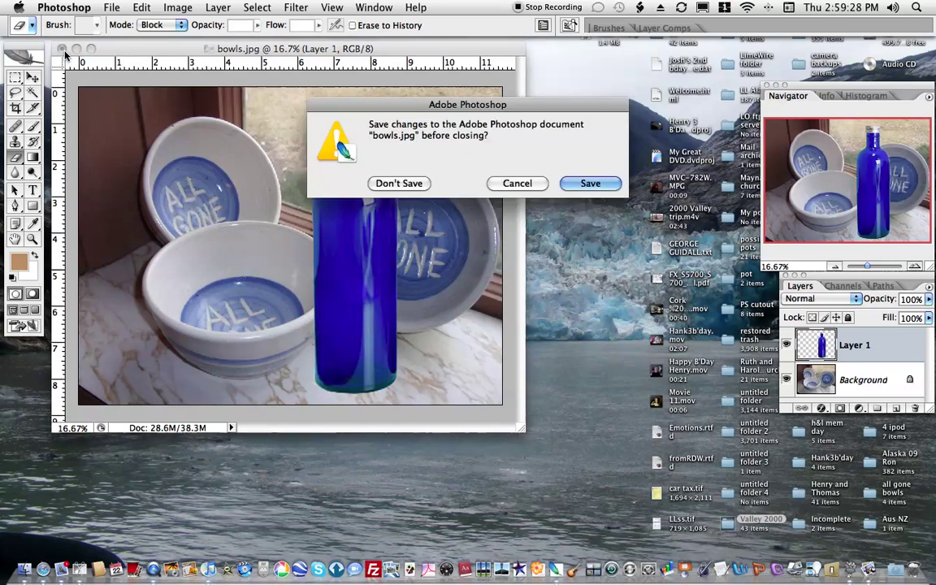
pyautogui.click(395, 183)
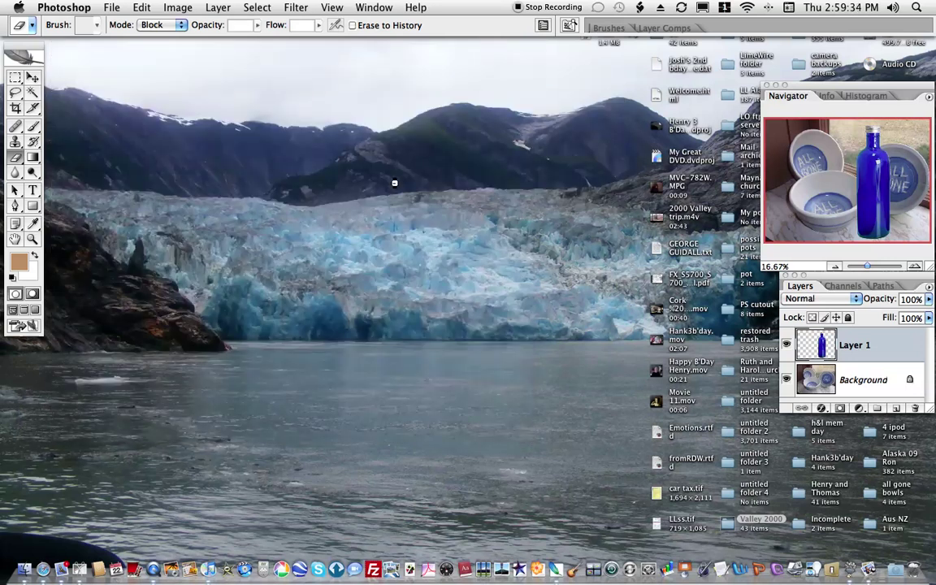
pyautogui.click(77, 10)
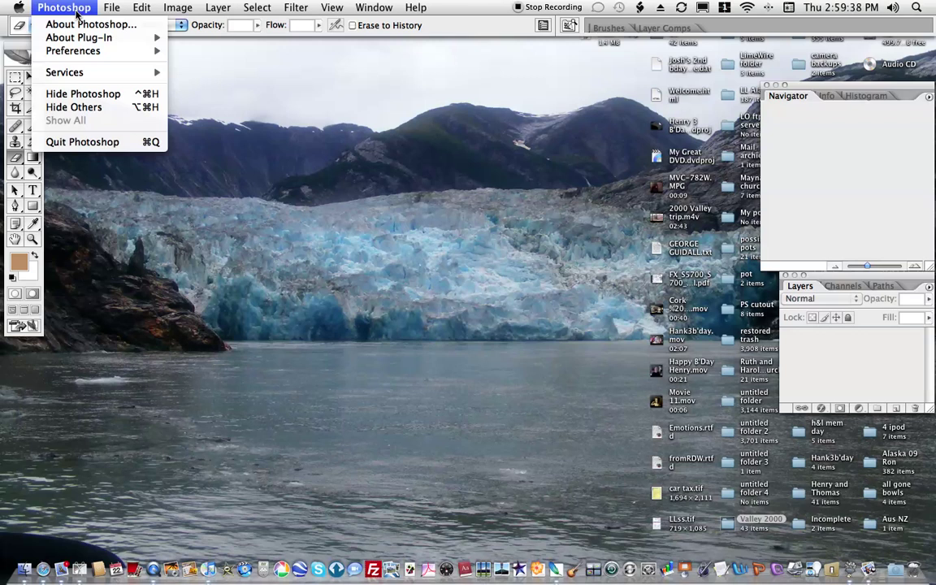
# Reopen bowls copy.jpg from the File menu's Open Recent list.
pyautogui.moveTo(81, 41)
pyautogui.moveTo(104, 9)
pyautogui.moveTo(117, 65)
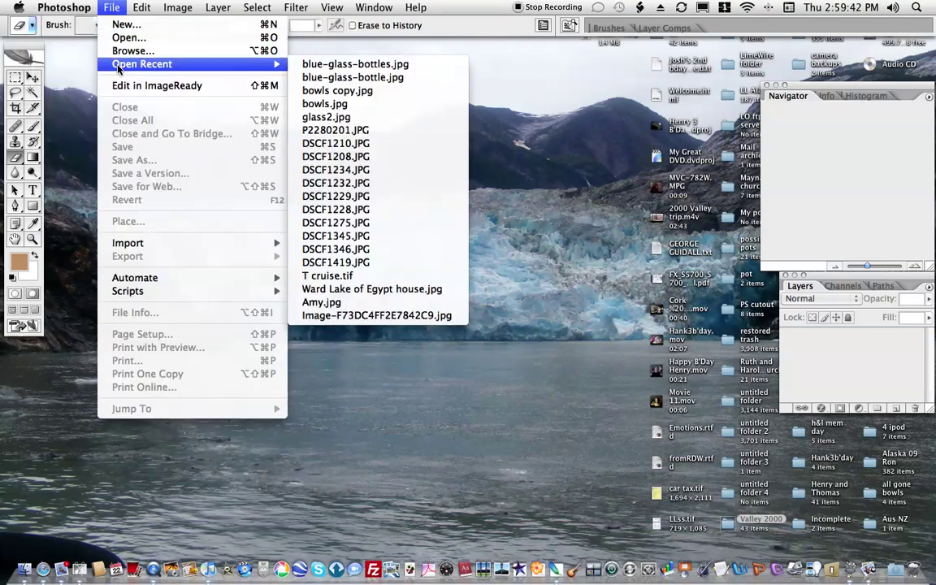
pyautogui.click(342, 91)
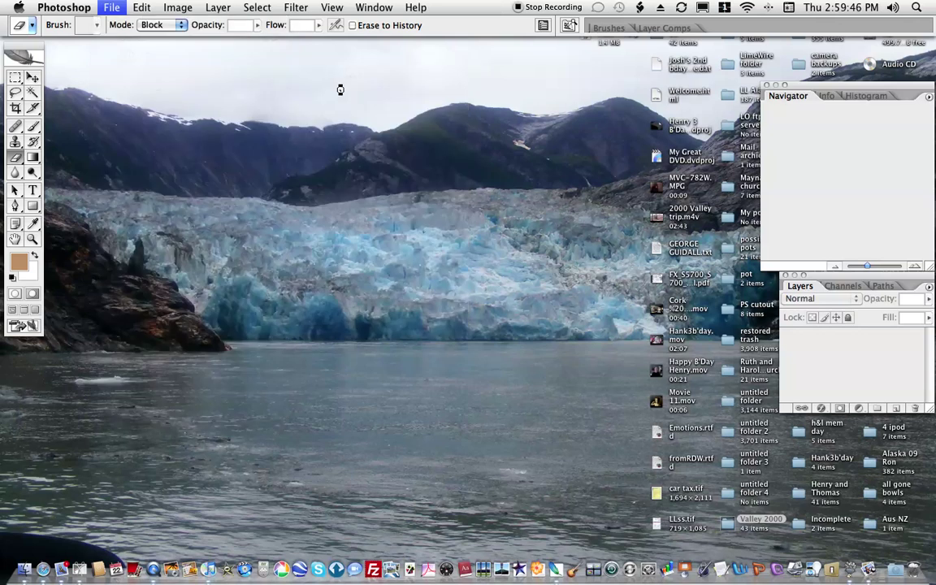